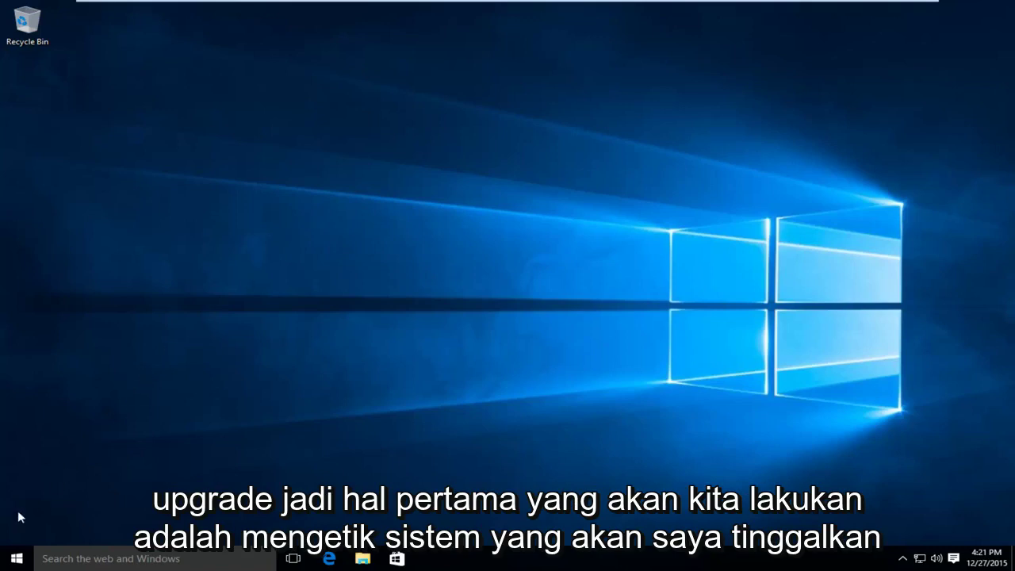
Search the Start menu for 'system' and open the System page of Control Panel
left_click(16, 559)
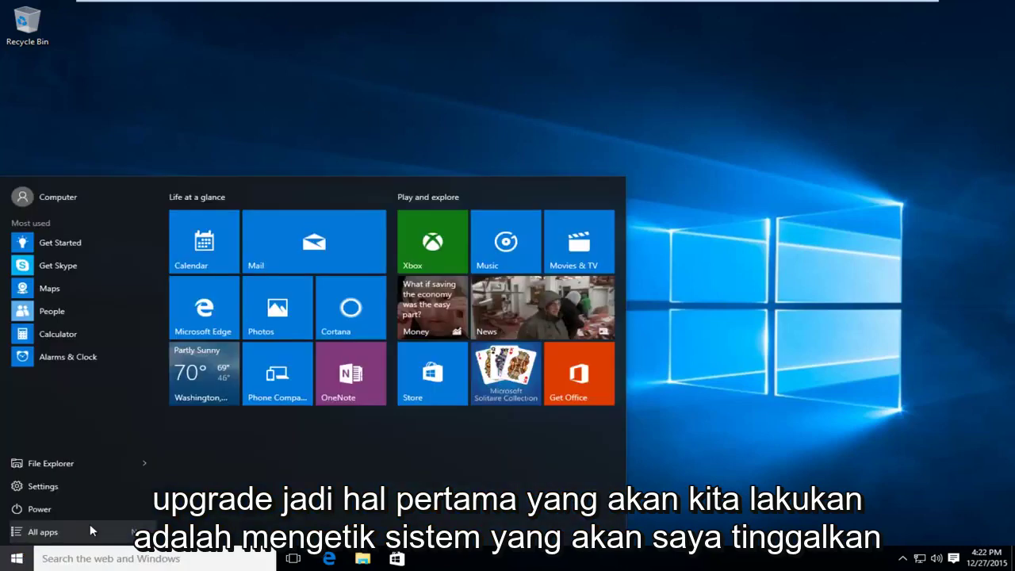
type("system")
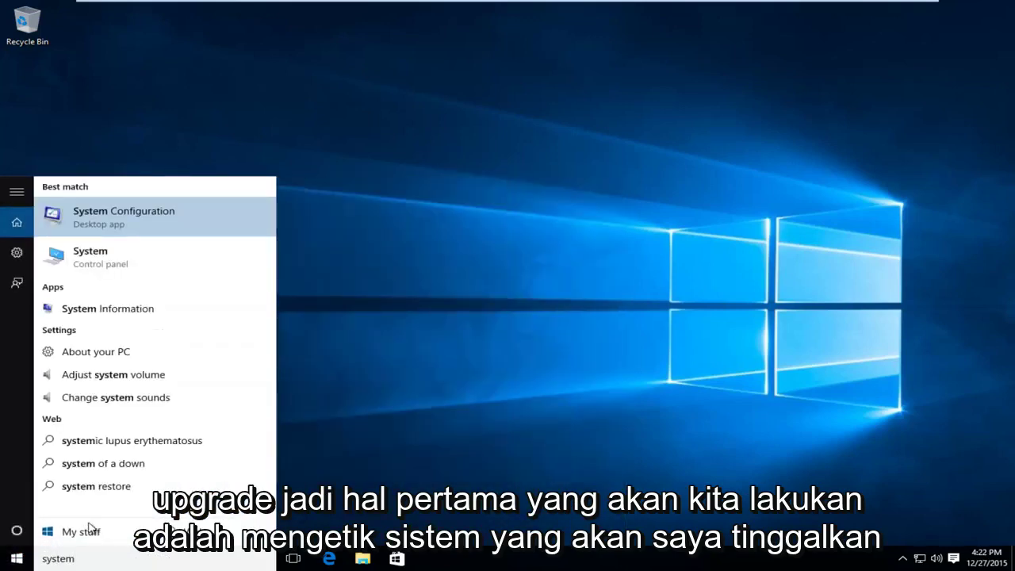
left_click(83, 260)
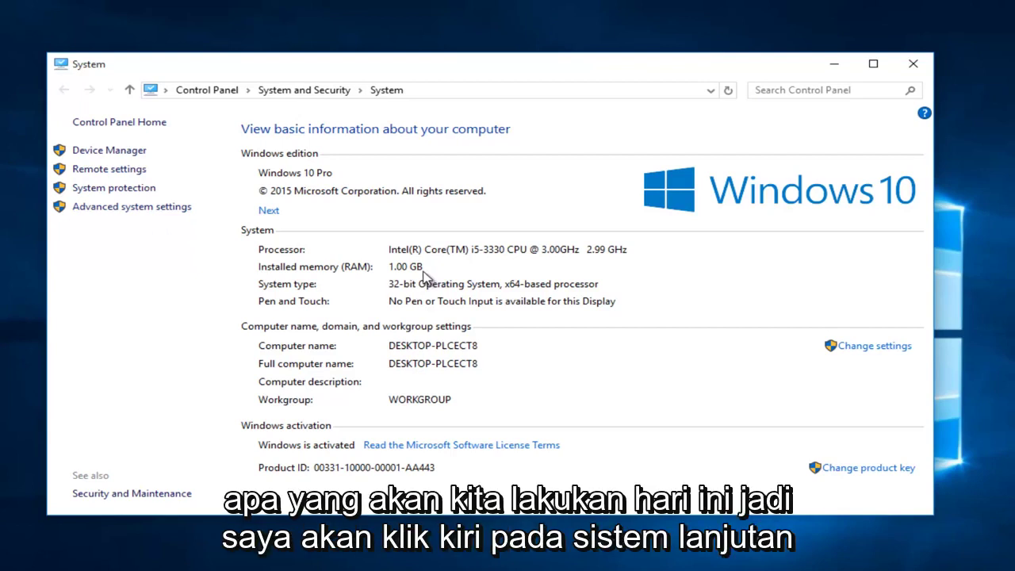
Open Advanced system settings, then Performance Options on its Advanced tab showing 1728 MB paging file
left_click(105, 208)
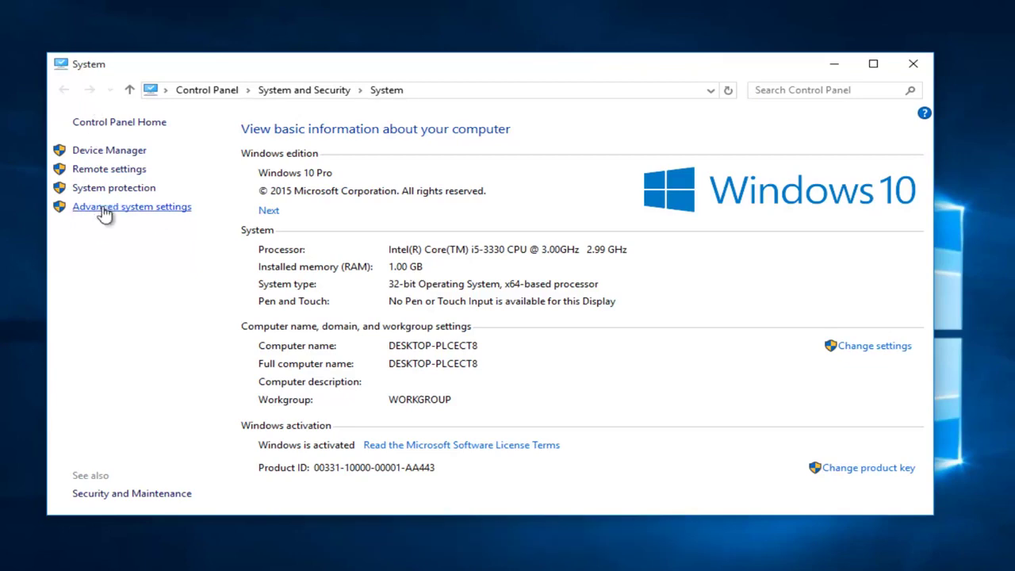
left_click_drag(130, 98, 367, 113)
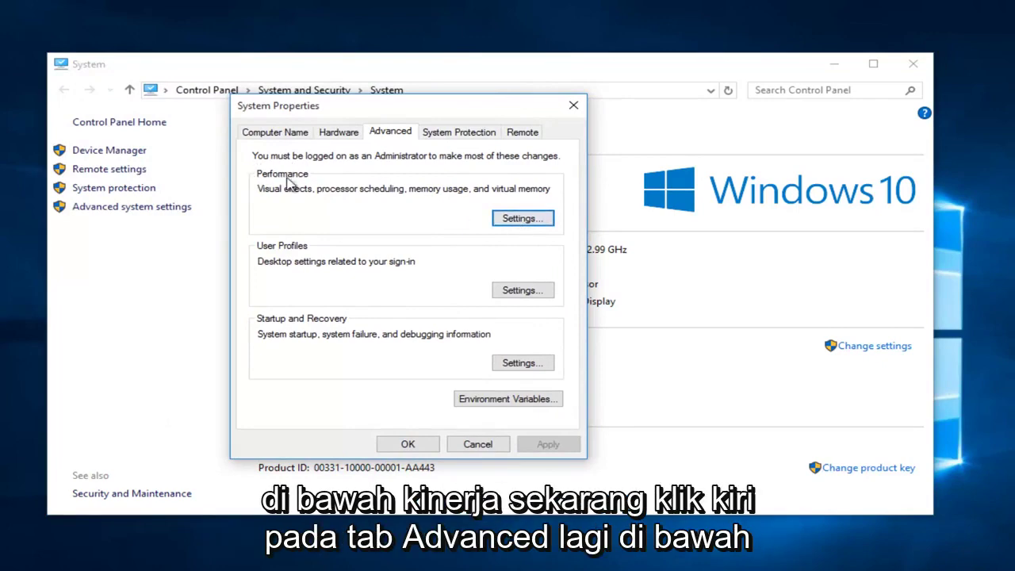
left_click(508, 221)
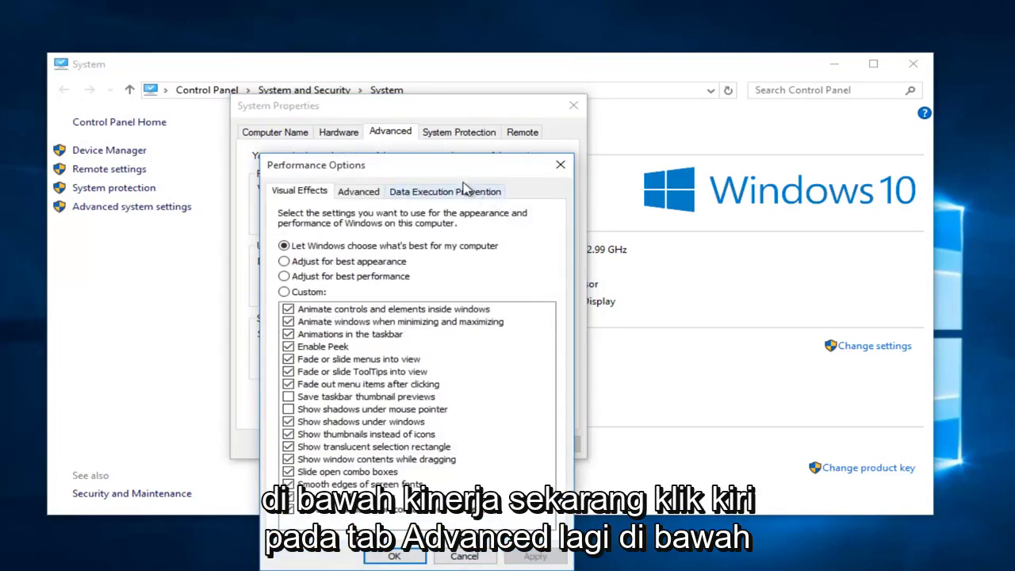
left_click_drag(454, 176, 454, 112)
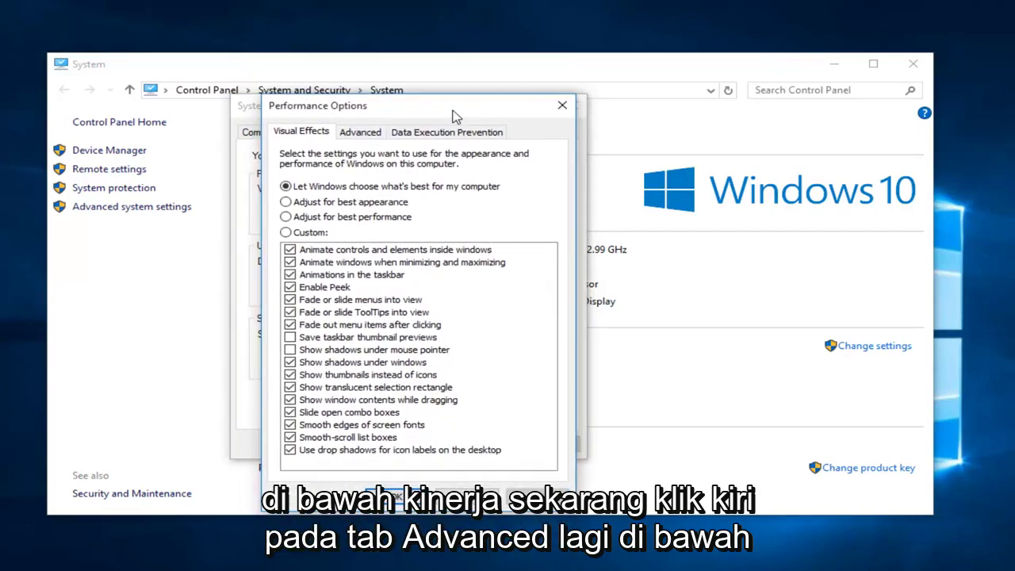
left_click(359, 135)
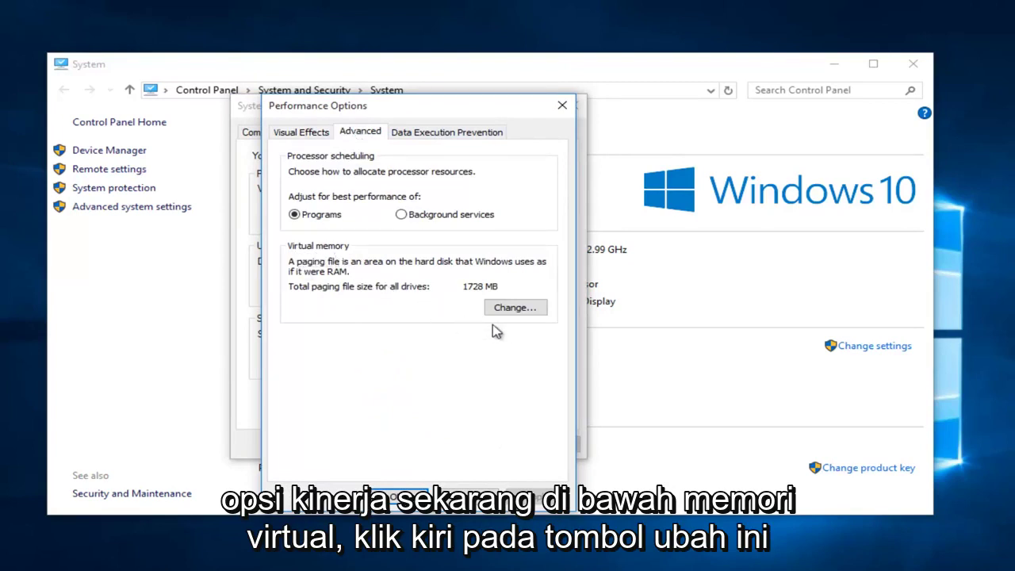
In Virtual Memory, turn off automatic paging file management and choose Custom size for C:
left_click(514, 314)
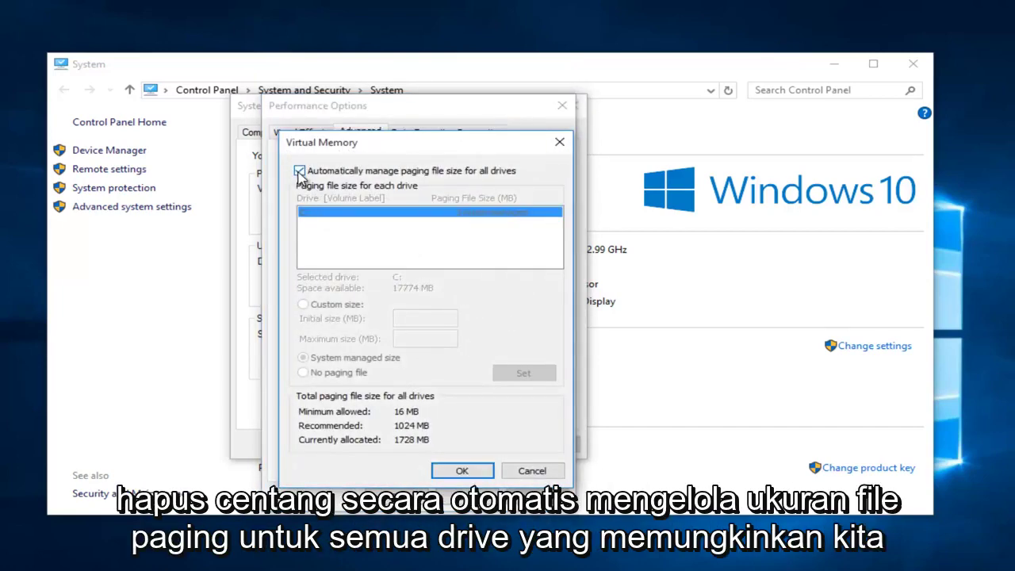
left_click(300, 171)
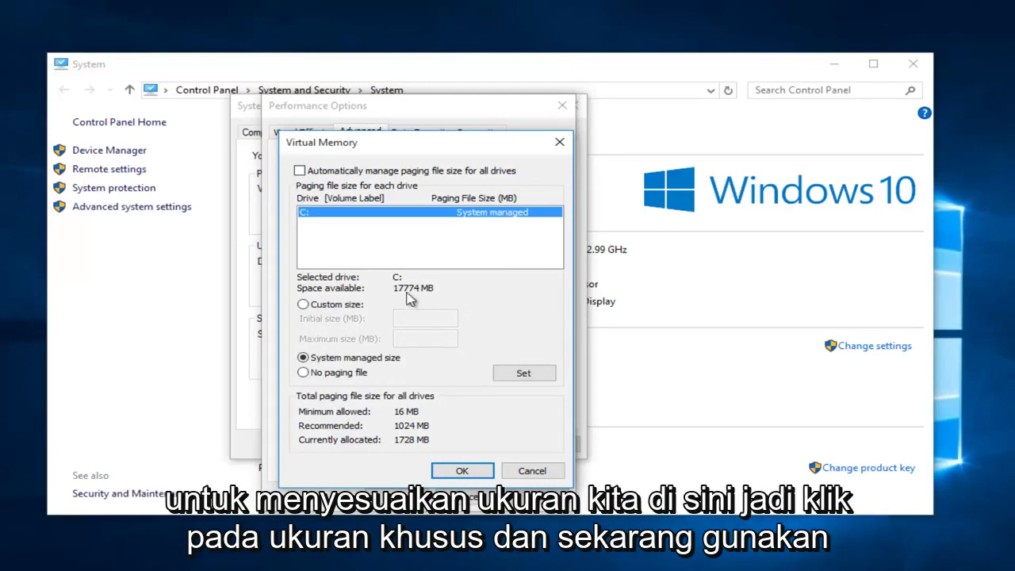
left_click(303, 310)
left_click(303, 308)
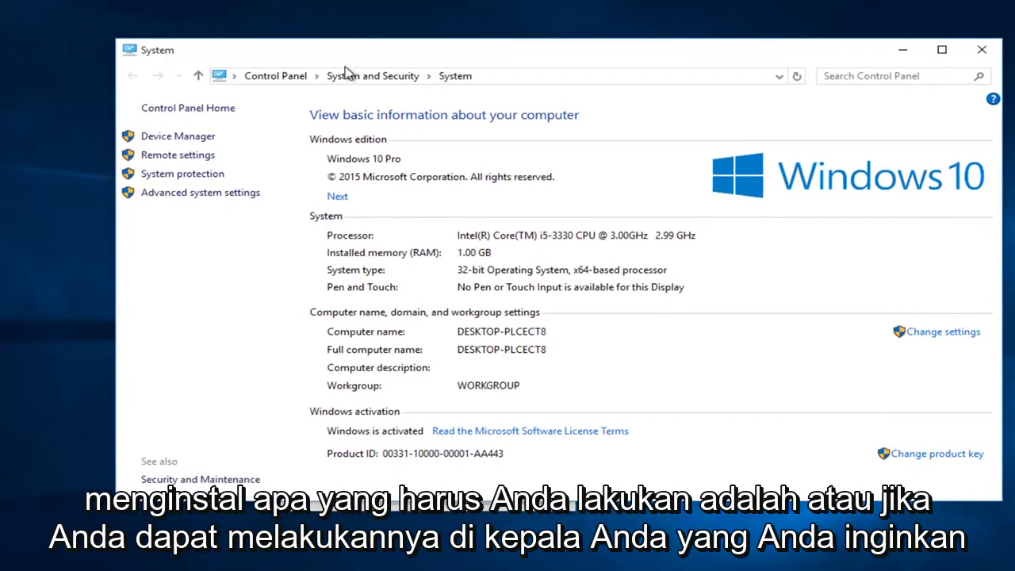
Launch Calculator from Start search and move the System window aside
key("super")
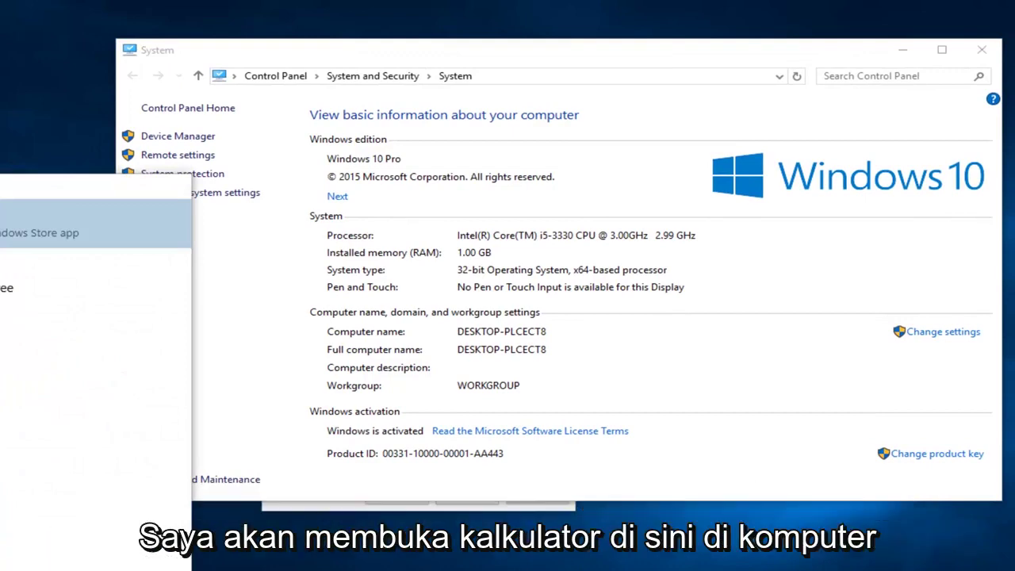
key("Return")
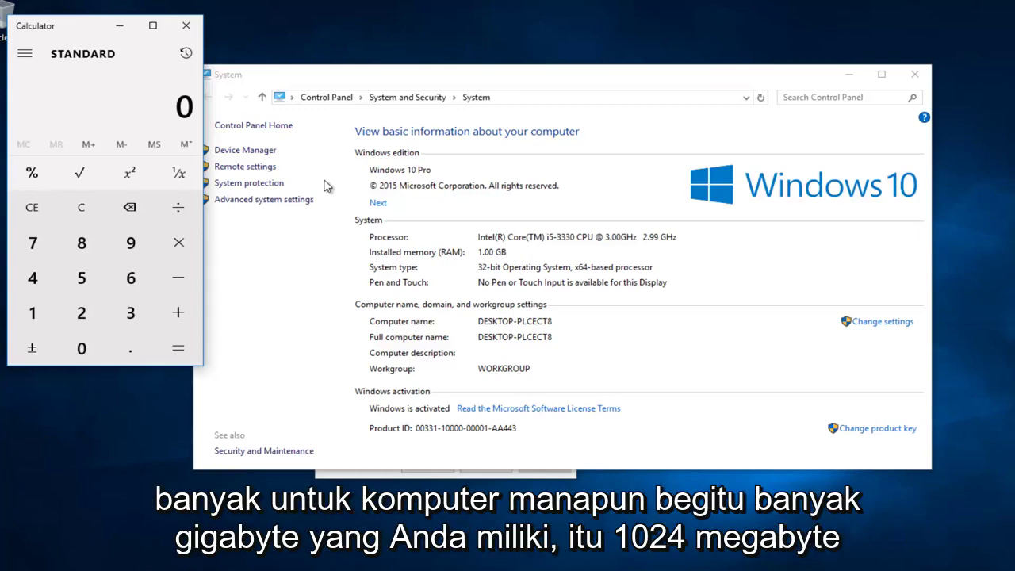
left_click_drag(476, 74, 535, 63)
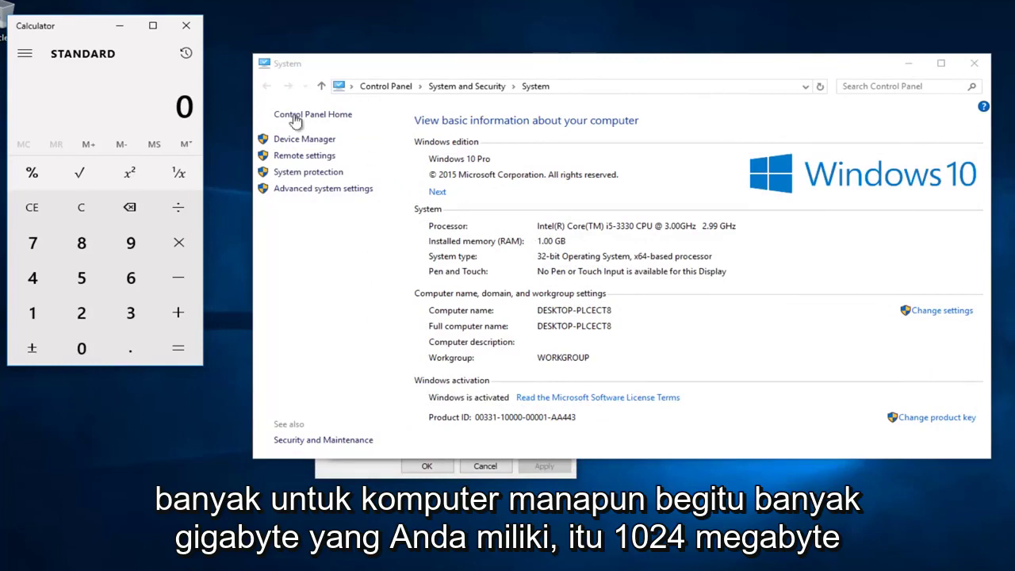
Compute 1024 × 1.5 = 1,536 in Calculator, then return to the Virtual Memory dialog
type("1025")
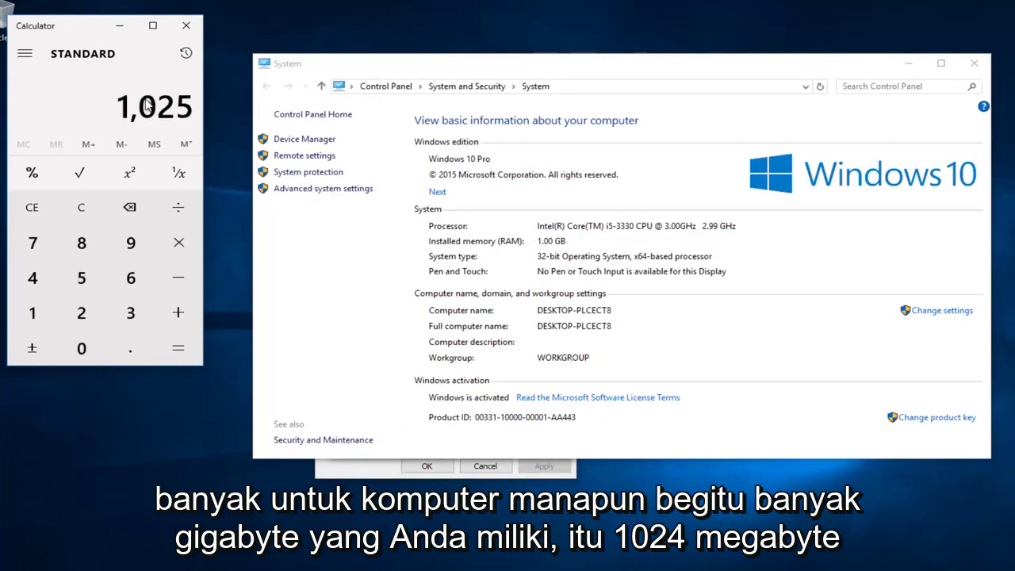
key("BackSpace")
type("4")
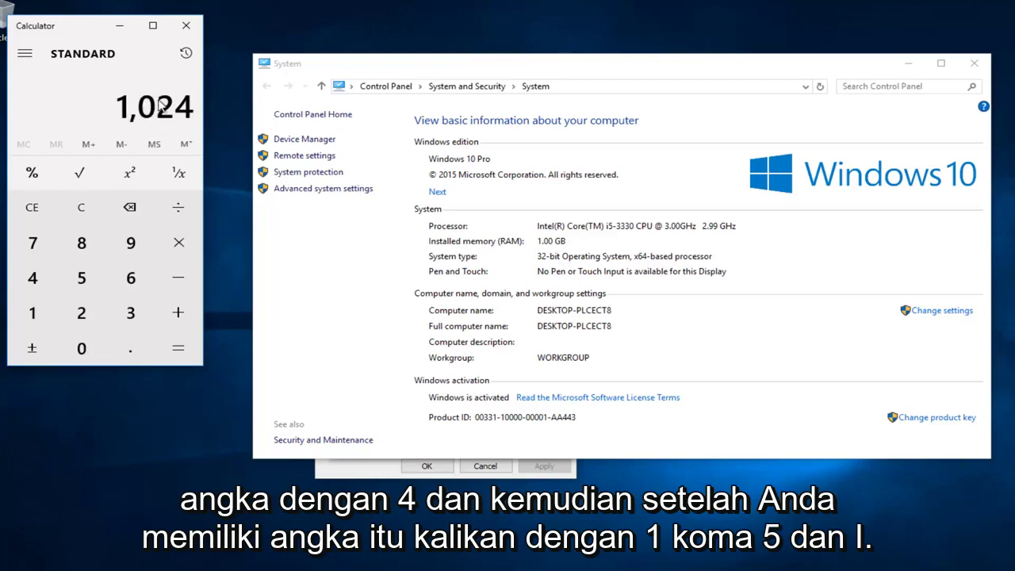
key("asterisk")
type("1.5")
key("Return")
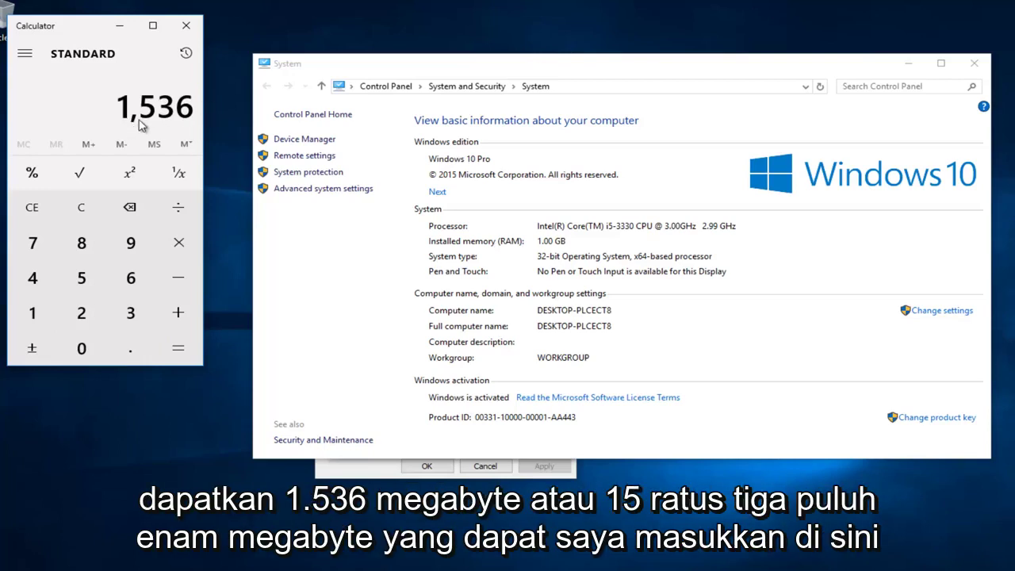
left_click(341, 471)
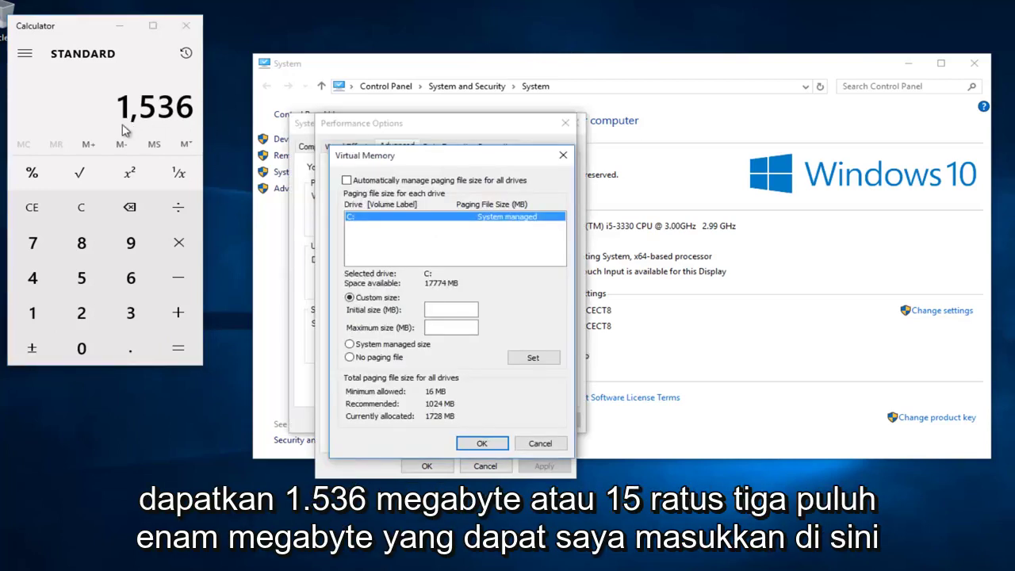
Enter 1536 MB as both initial and maximum paging file size for C: and apply it with Set
left_click(452, 310)
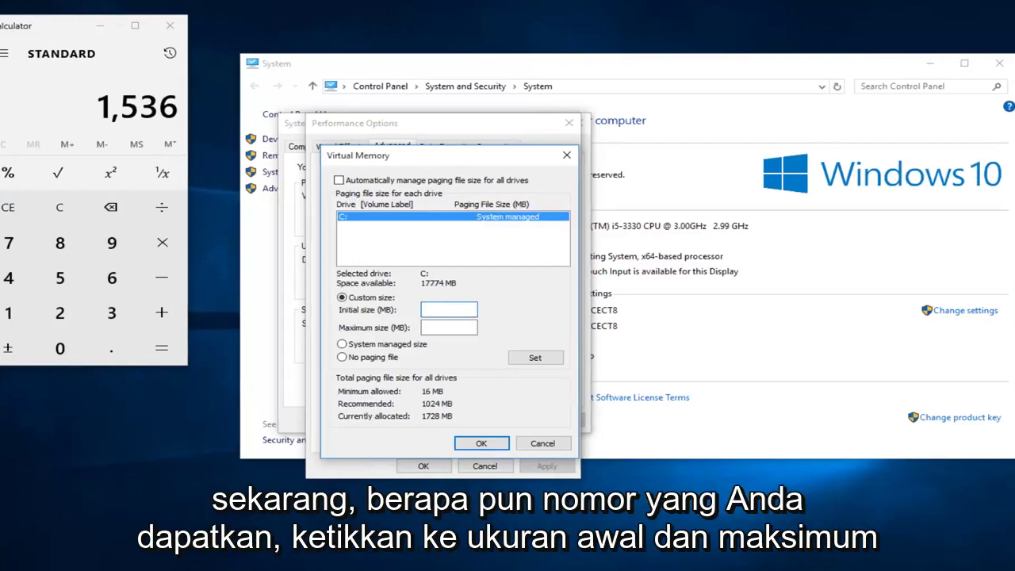
type("1536")
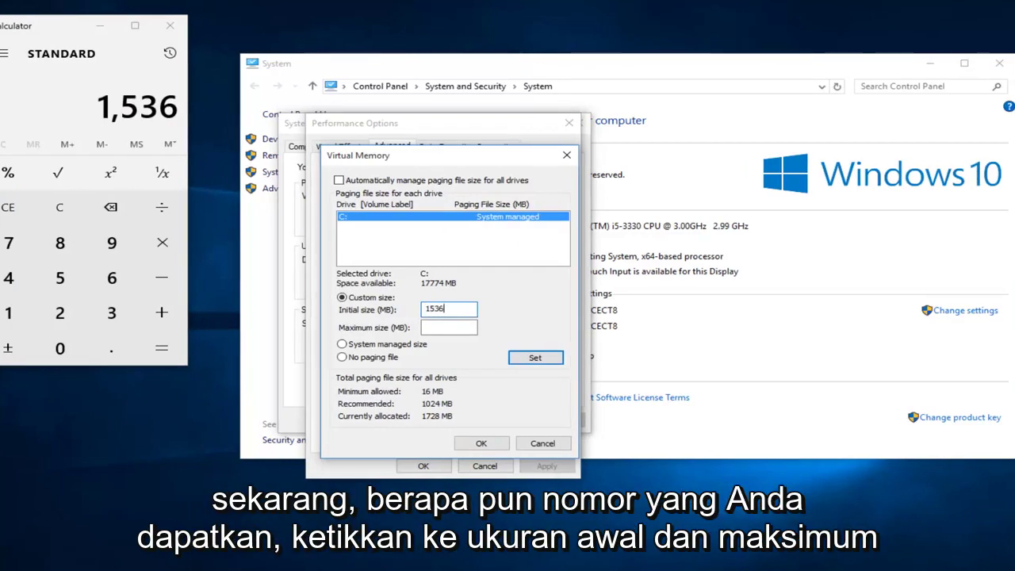
left_click(436, 329)
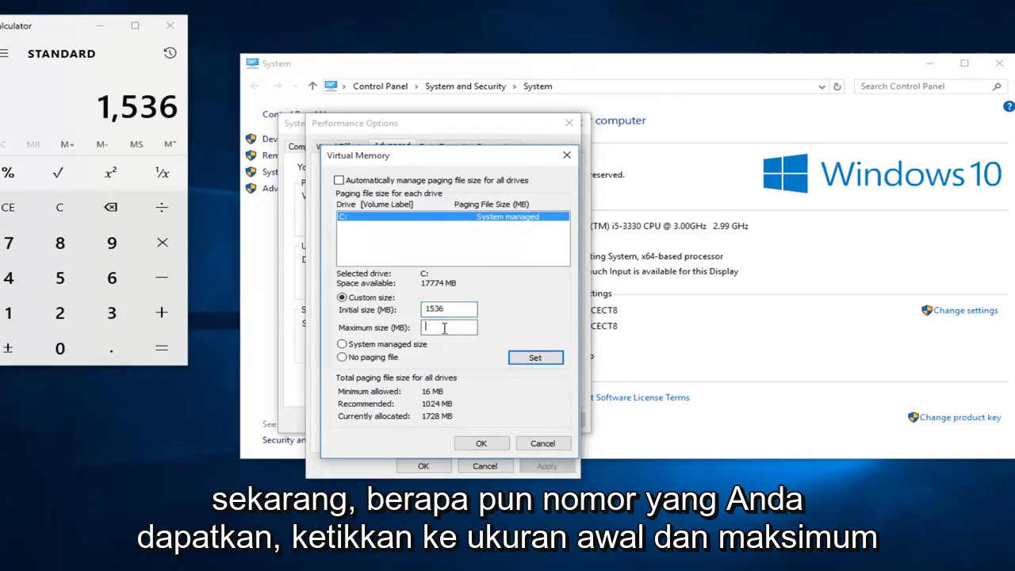
type("1536")
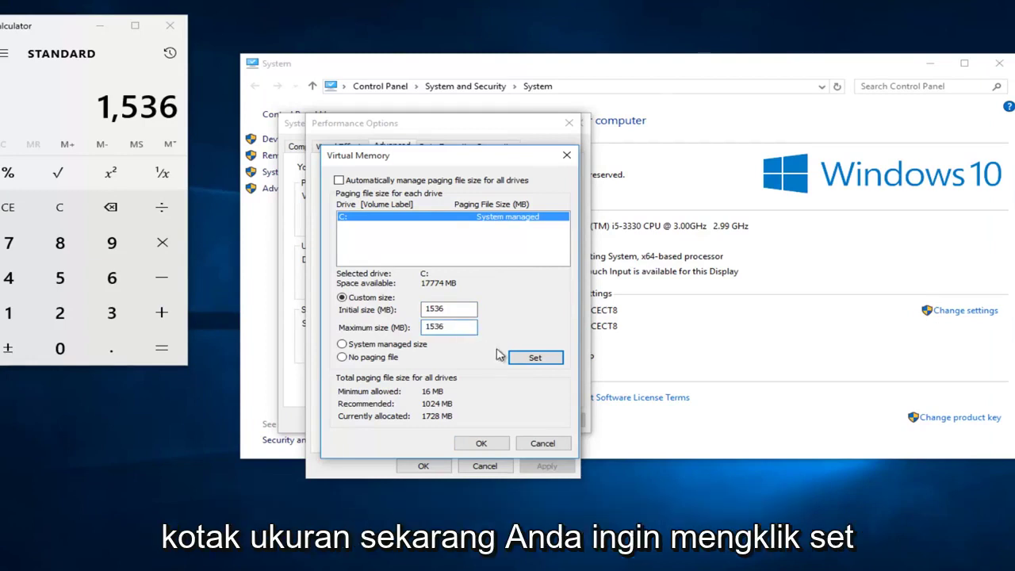
left_click(532, 359)
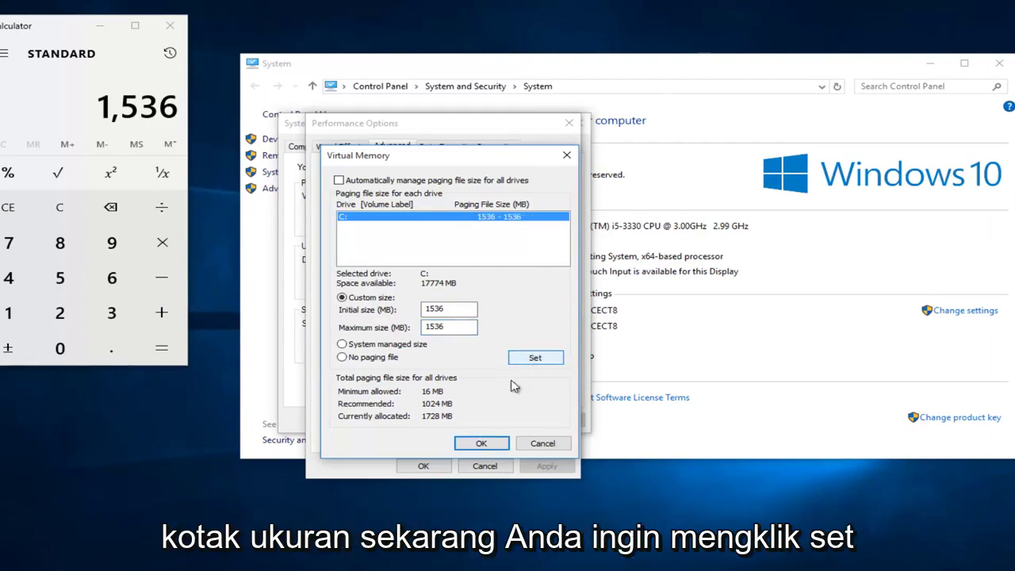
left_click(540, 363)
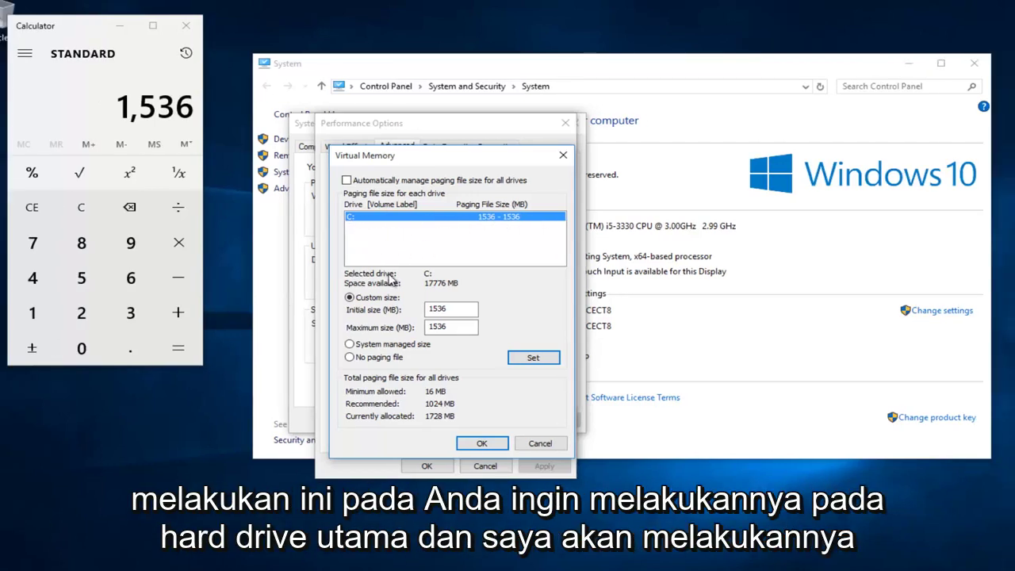
left_click(354, 219)
Confirm the change, acknowledge the restart notice, and close Calculator and all System windows
left_click(479, 448)
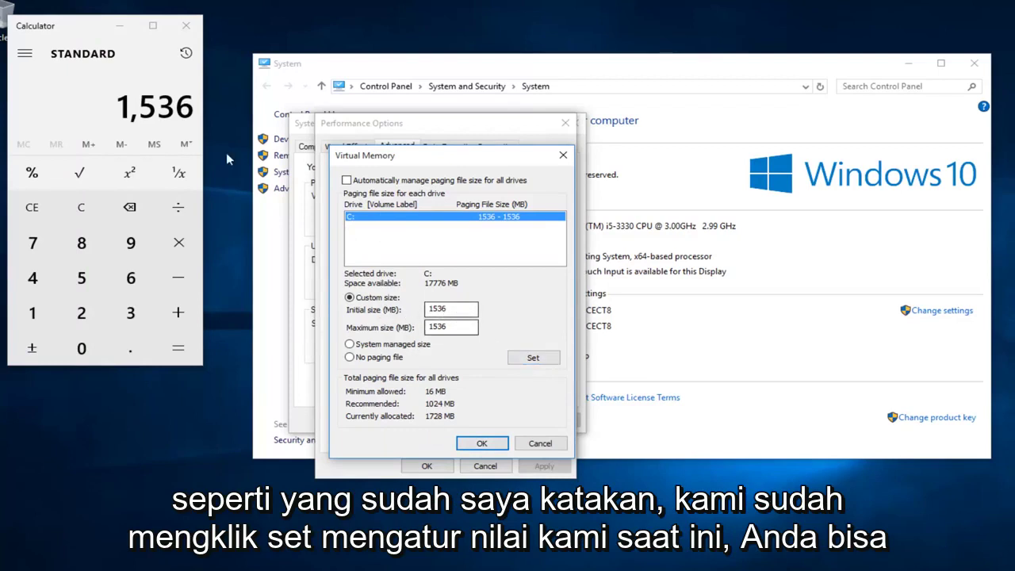
left_click(186, 26)
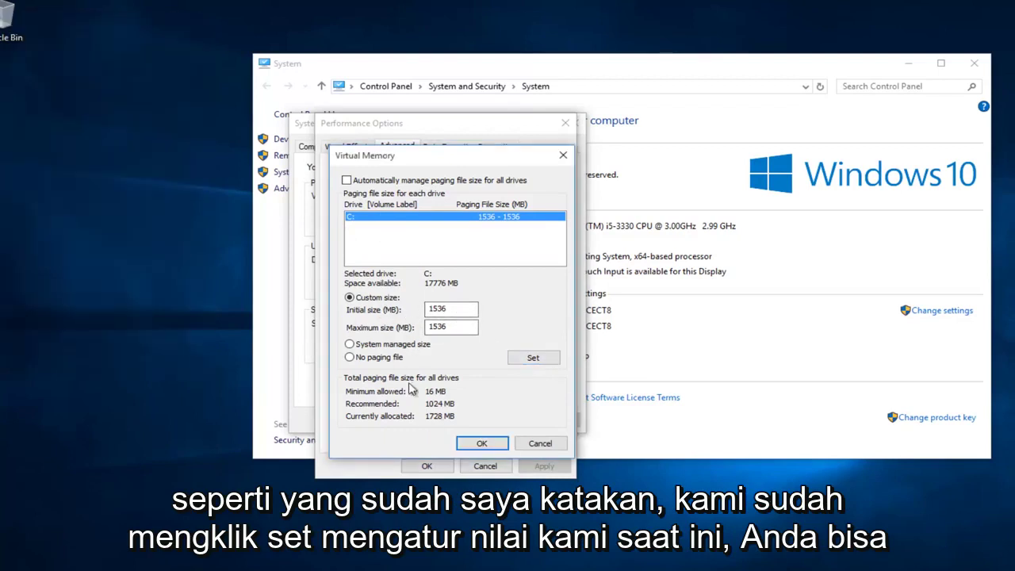
left_click(486, 444)
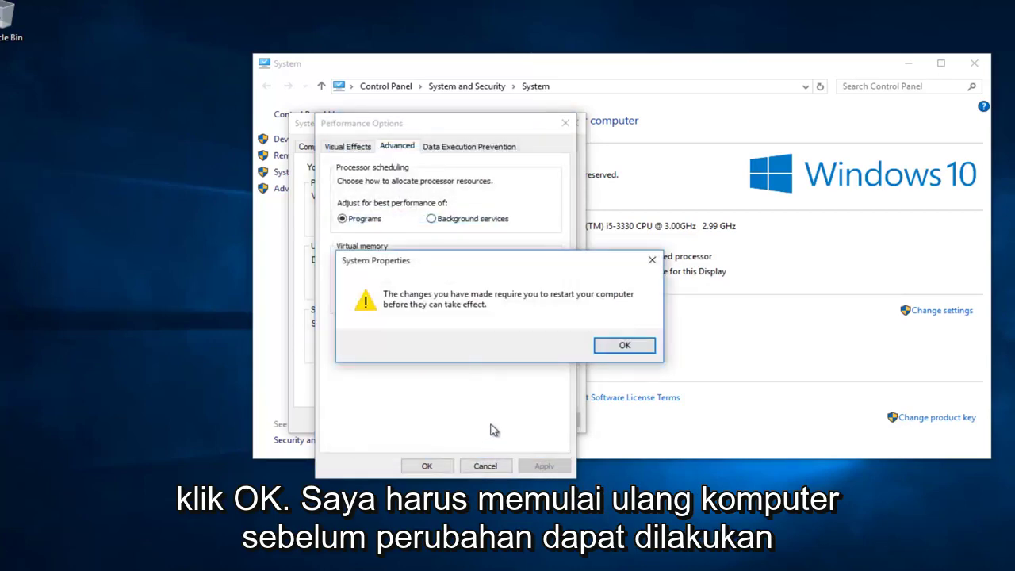
left_click(625, 346)
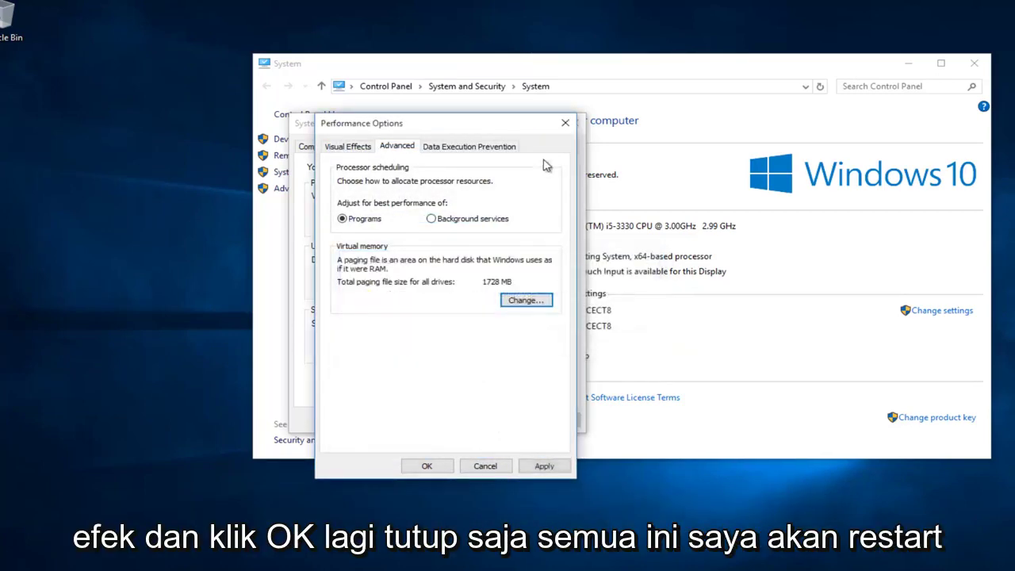
left_click(566, 126)
left_click(576, 125)
left_click(974, 63)
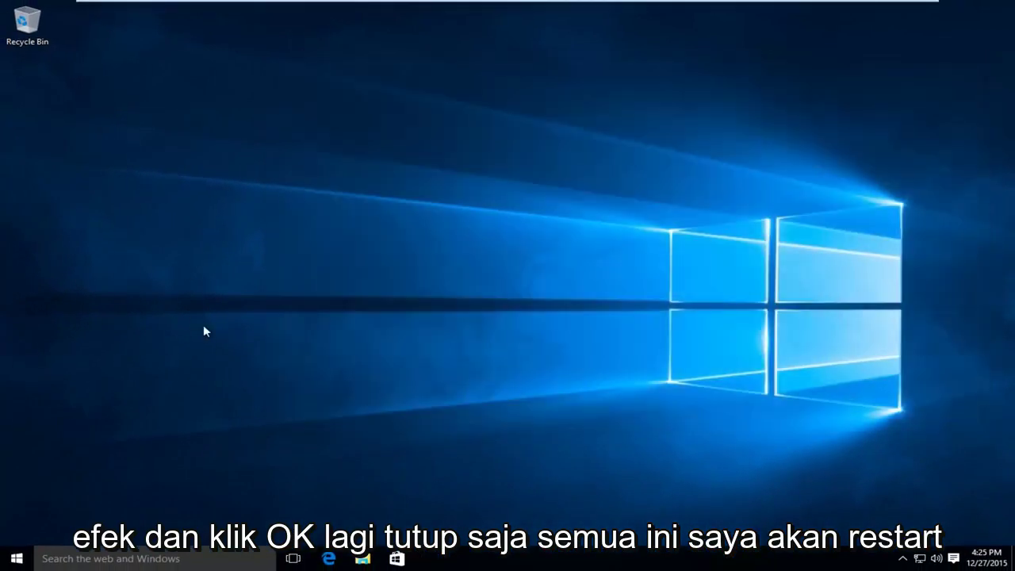
Restart Windows from the Win+X menu, then bring System Information to the front
right_click(16, 559)
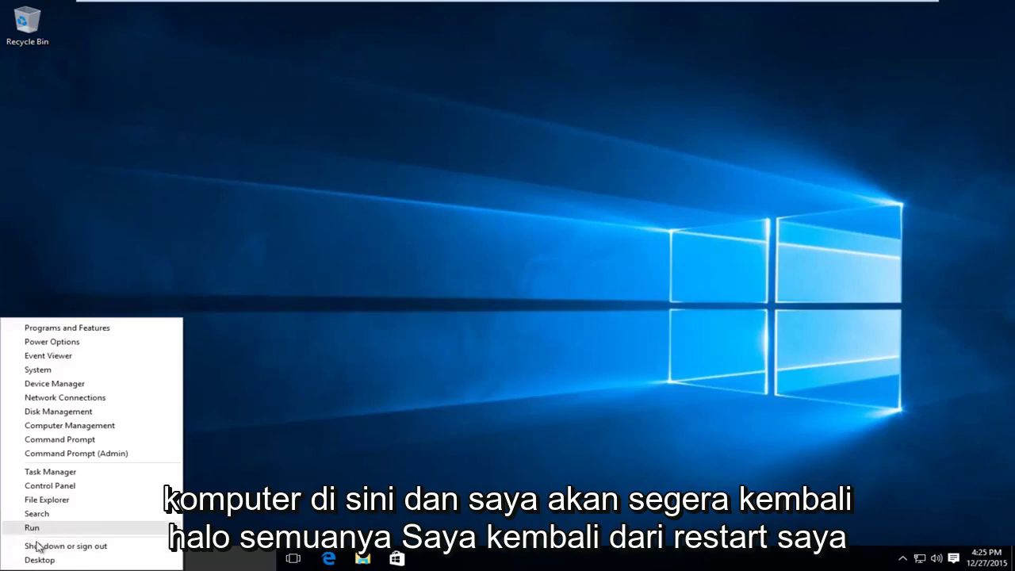
mouse_move(45, 546)
left_click(698, 77)
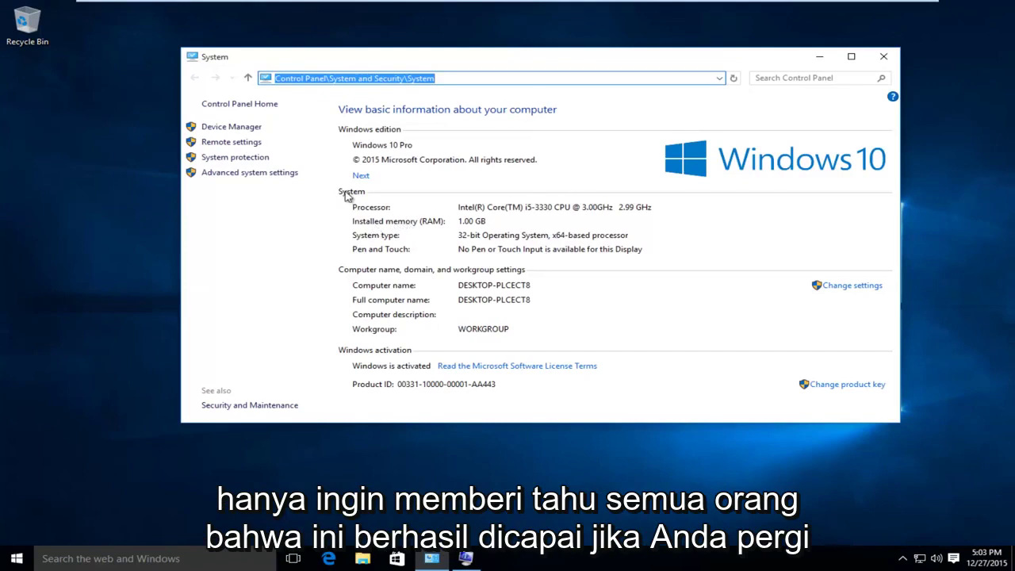
left_click(468, 92)
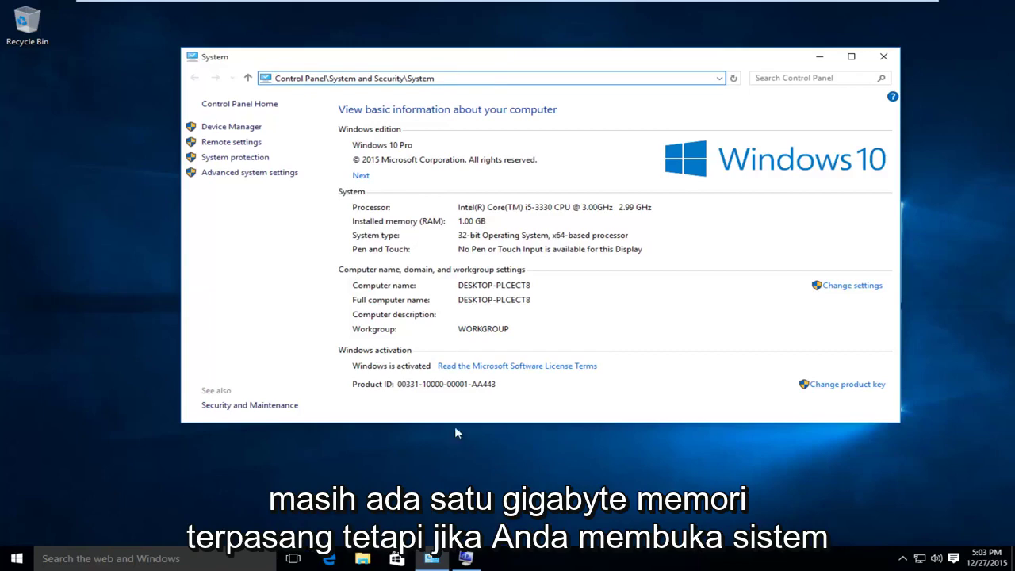
left_click(466, 560)
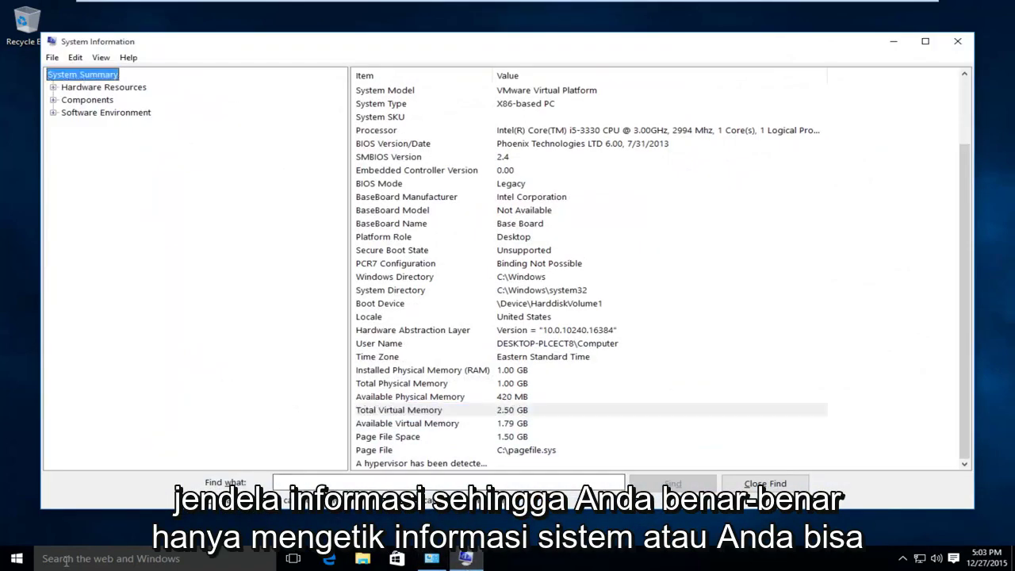
Open Run from Start search, type msinfo32, then cancel since System Information is already open
left_click(93, 562)
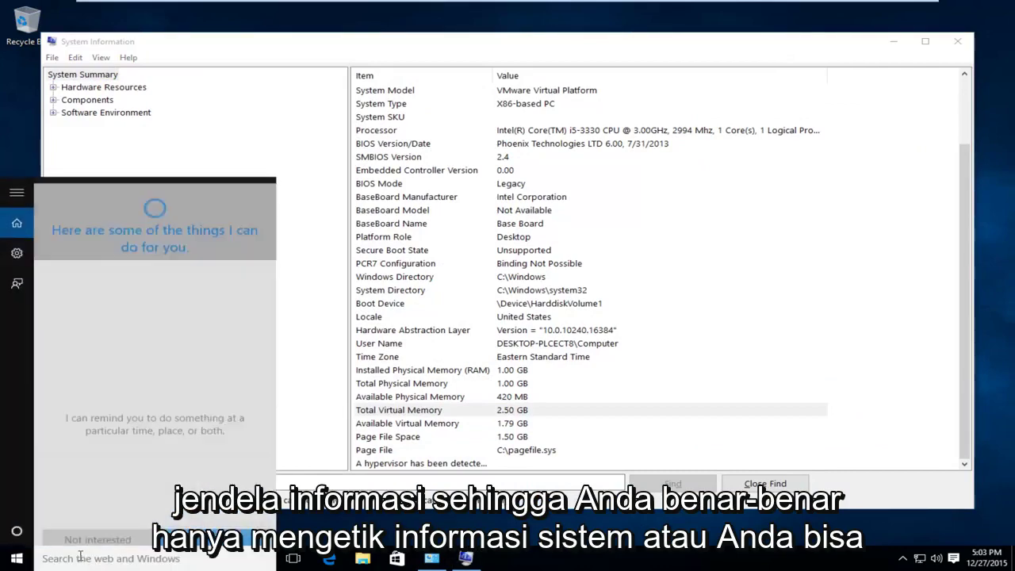
left_click(9, 562)
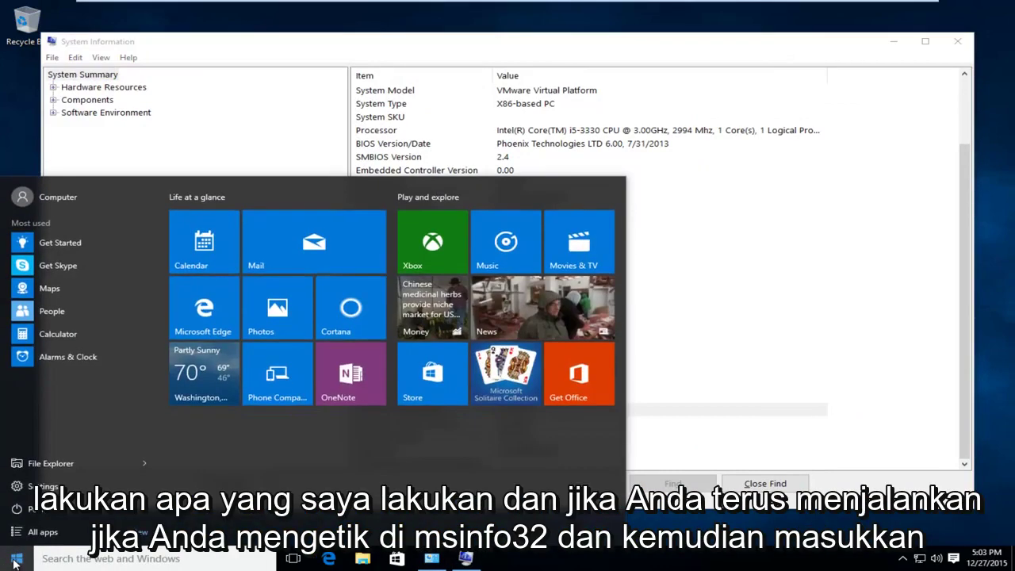
type("run")
key("Return")
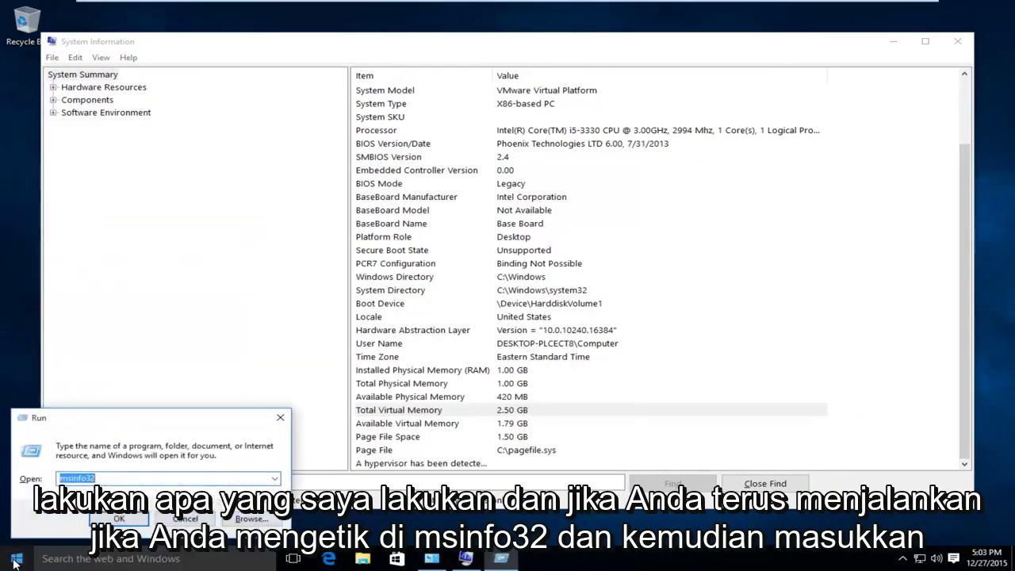
type("msinfo32")
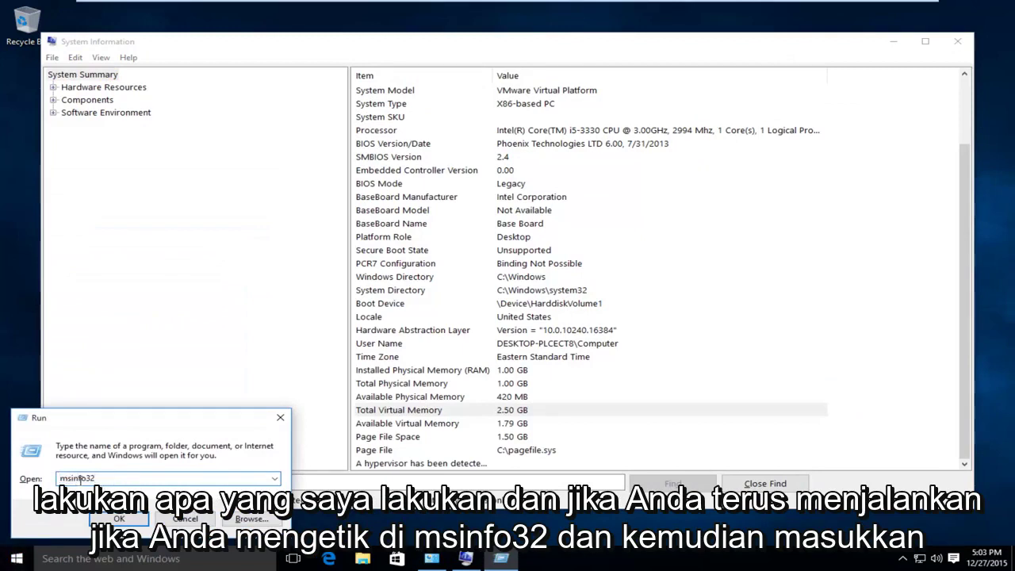
left_click(182, 522)
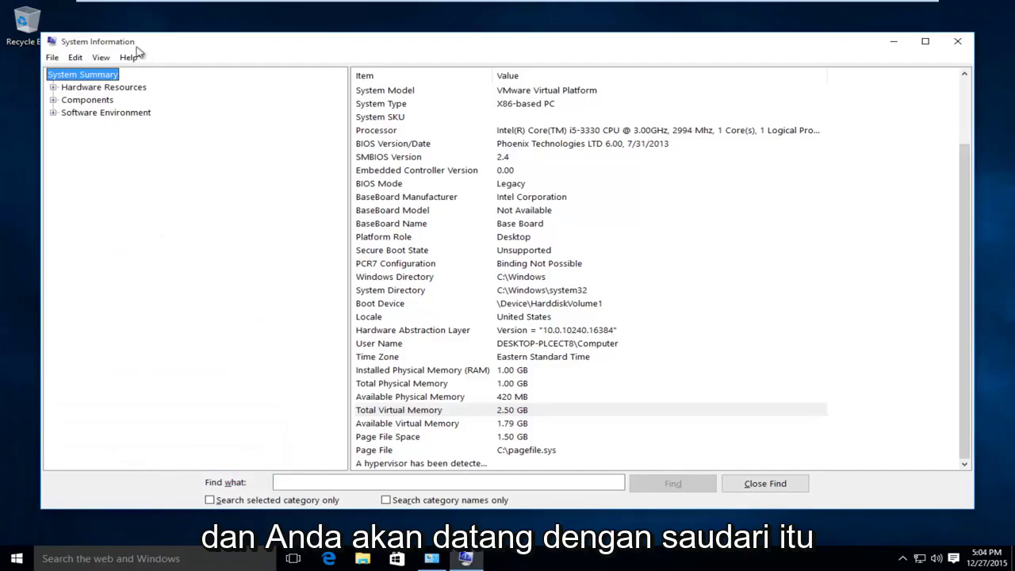
Check the System Summary: 2.50 GB total virtual memory against 1.00 GB installed RAM
left_click(453, 317)
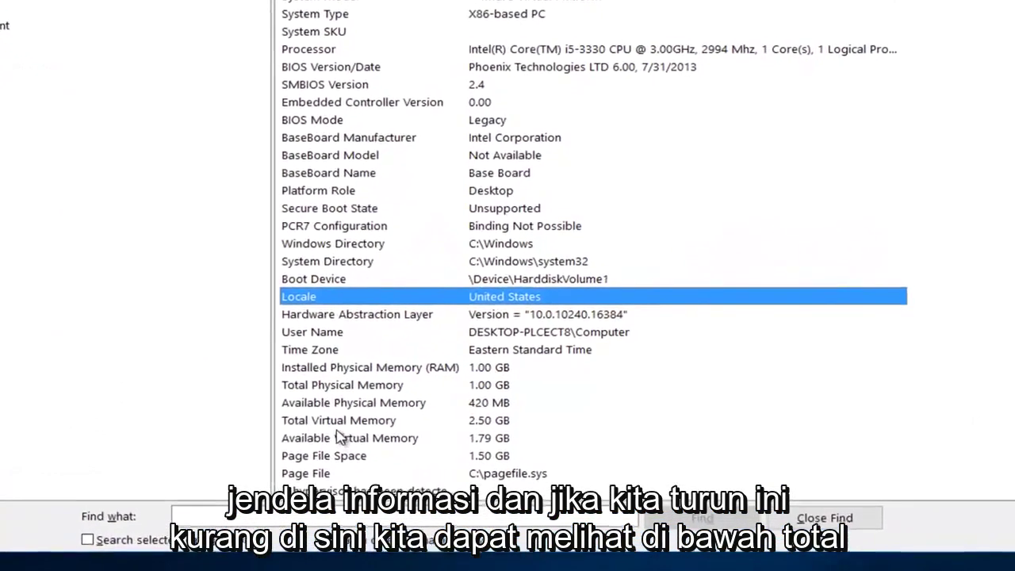
left_click(357, 418)
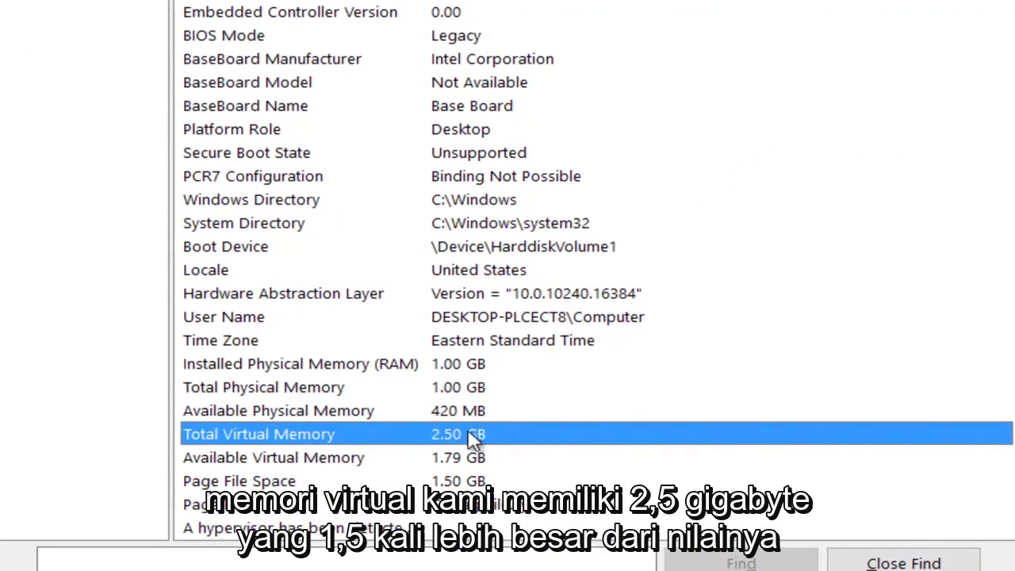
left_click(436, 373)
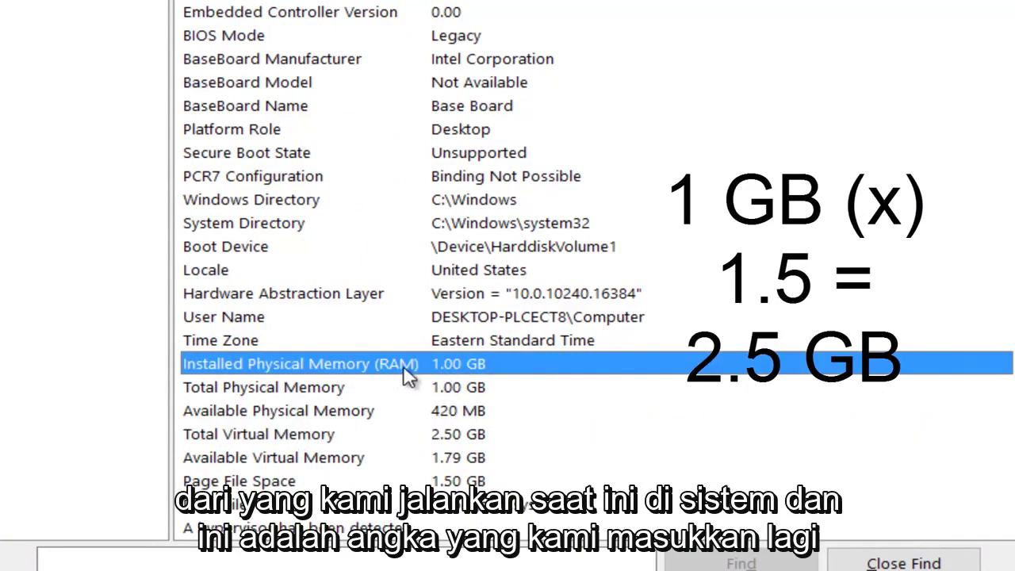
left_click(404, 434)
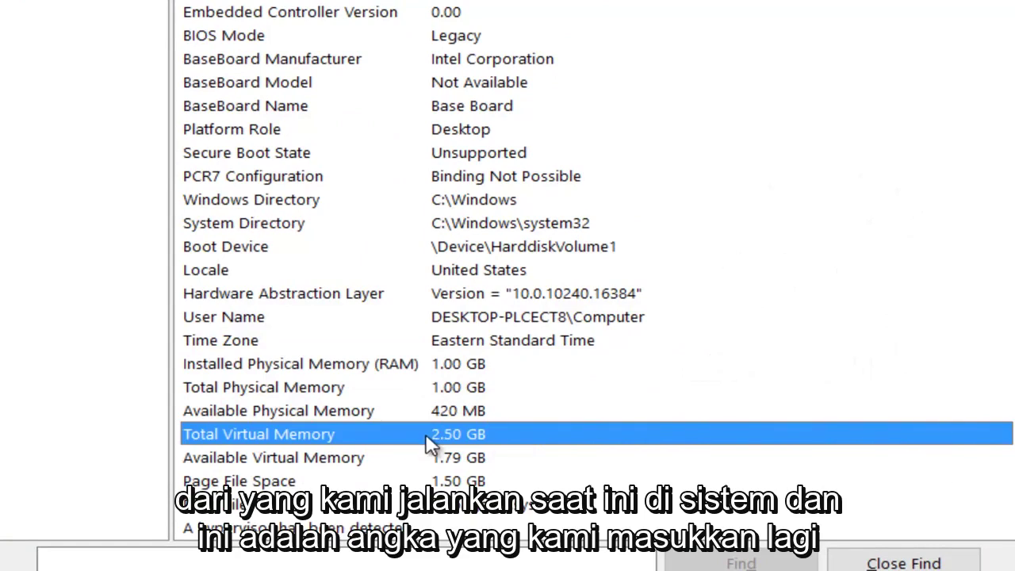